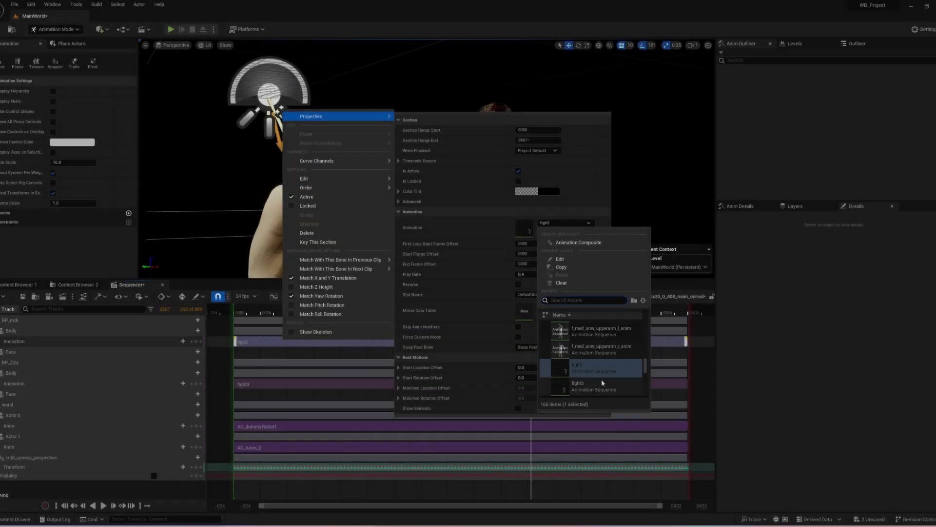
Assign fight3 to the first character's animation section and fight2 to the second.
left_click(603, 383)
key("Escape")
right_click(298, 384)
mouse_move(344, 163)
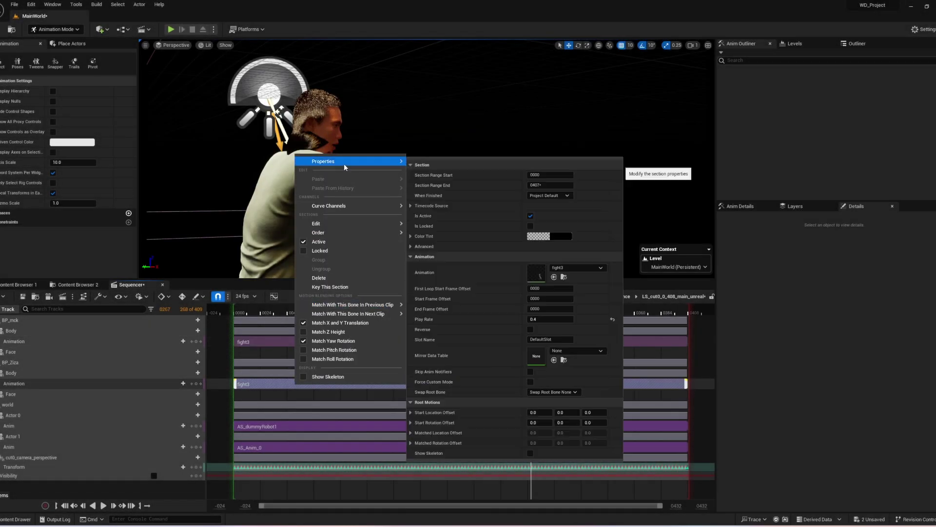
left_click(577, 268)
left_click(603, 394)
key("Escape")
Play the fight from near the start, pause at frame 0247, and inspect BP_Ziza and the camera track in unlit view.
left_click(243, 313)
key("space")
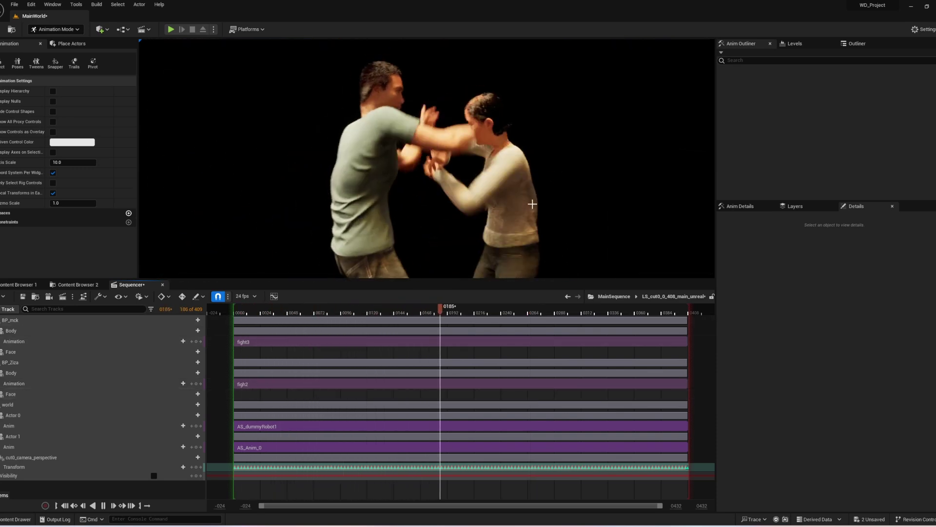
key("space")
left_click(454, 208)
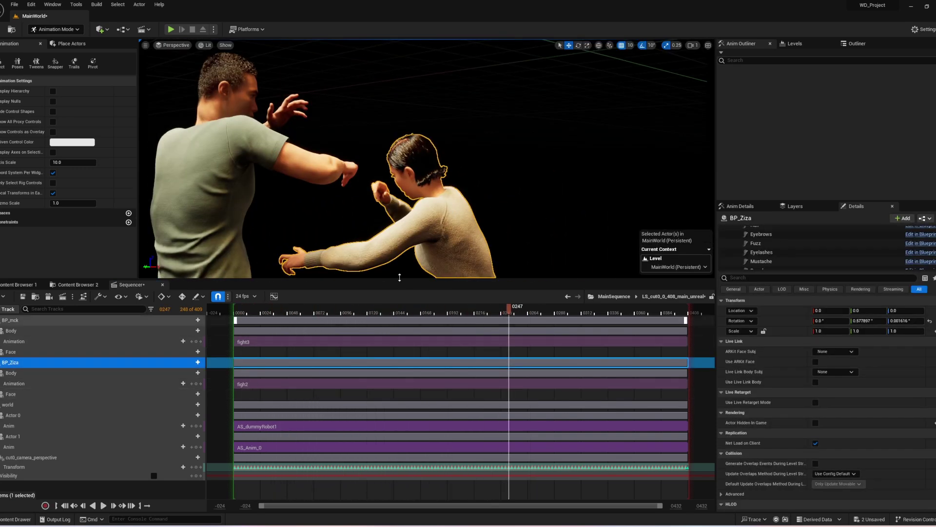
key("alt+3")
scroll(317, 121, "up", 5)
scroll(318, 121, "up", 5)
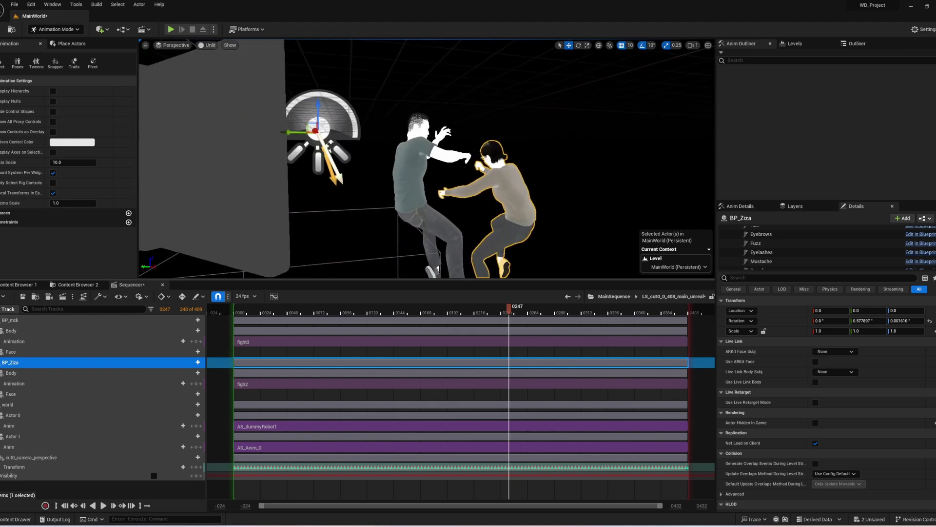
left_click(83, 457)
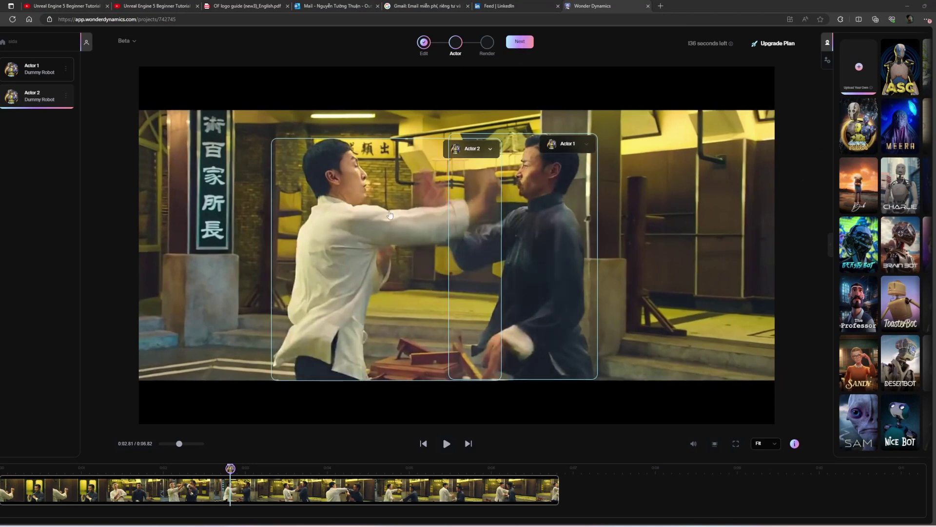
Advance from the two Dummy Robot actors to the Render final composition dialog.
left_click(530, 43)
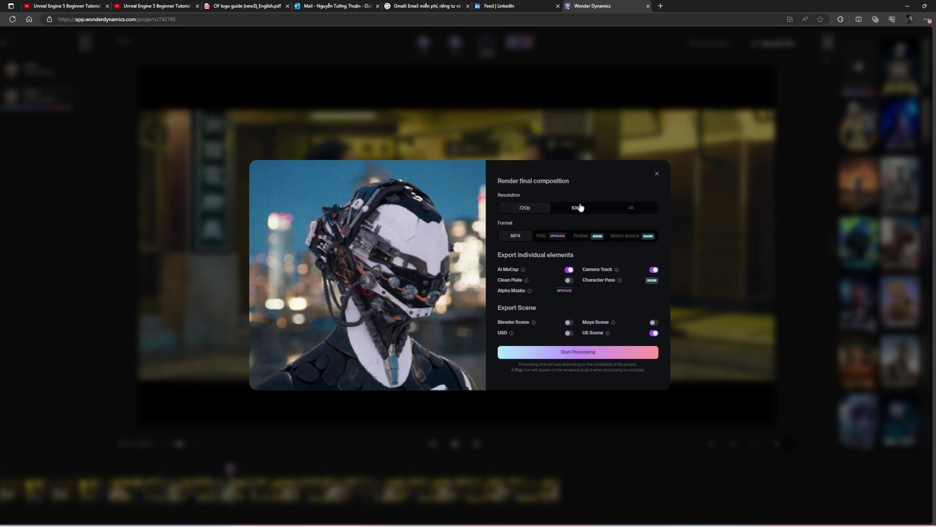
Turn on Clean Plate for the render, then export the finished project as a UE Scene zip.
left_click(572, 281)
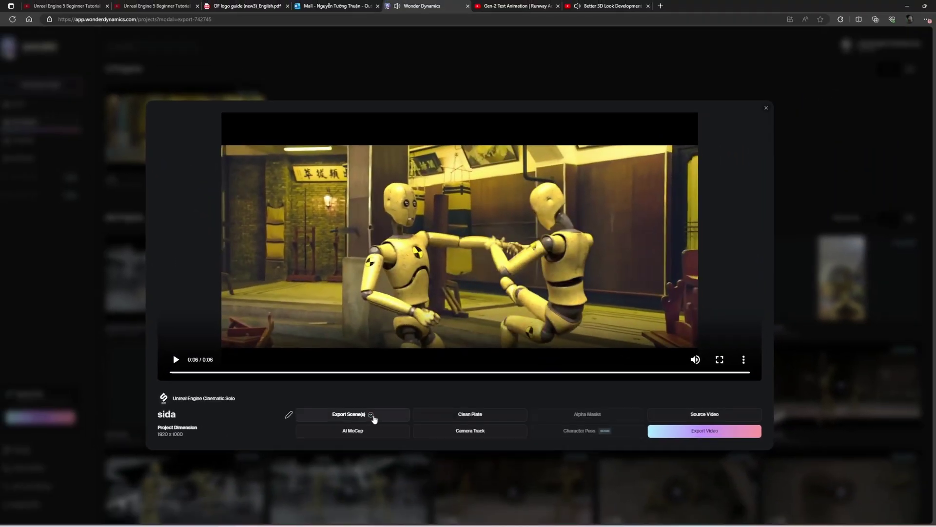
left_click(372, 416)
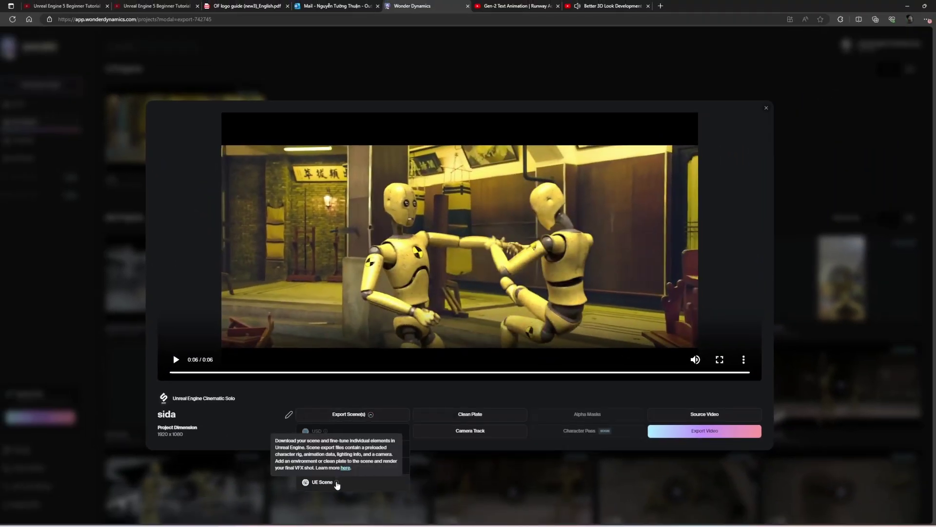
left_click(338, 482)
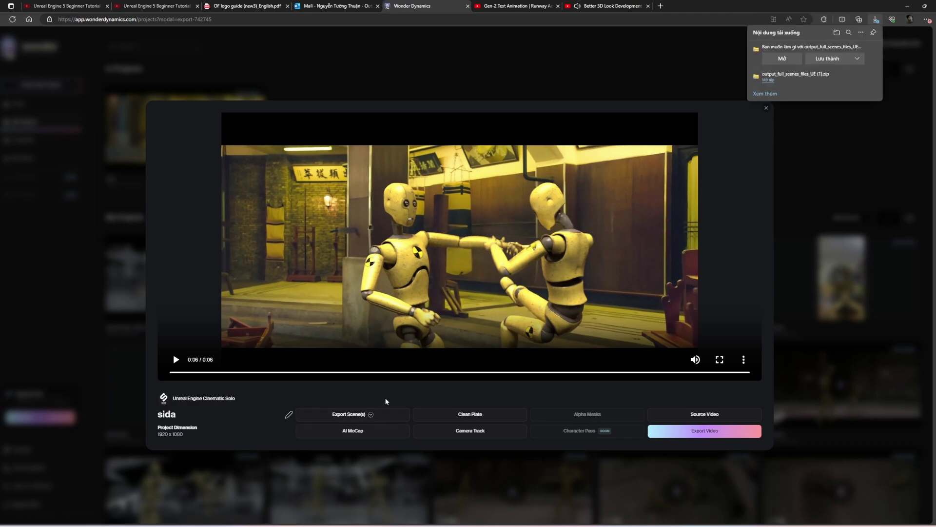
Set the sequence's Time Dilation to 2.5 and replay it from the start.
left_click(430, 340)
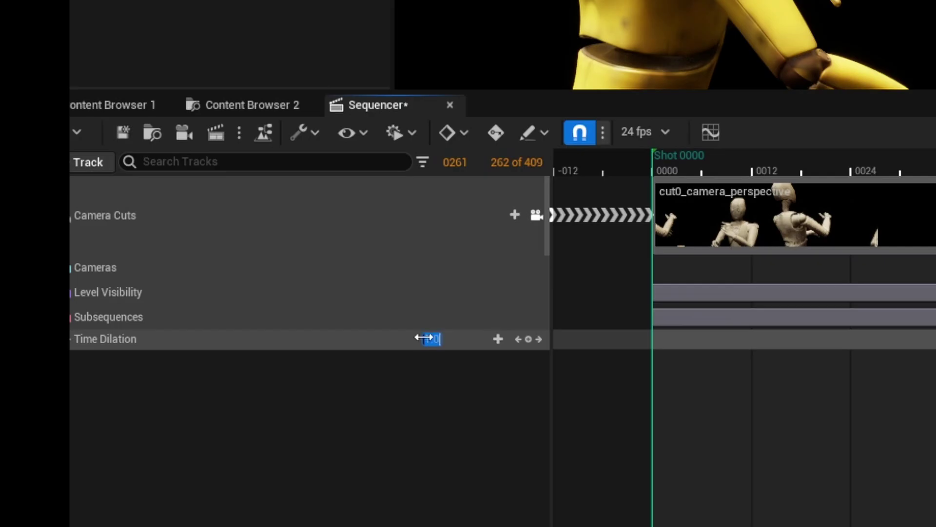
type("2.5")
key("Return")
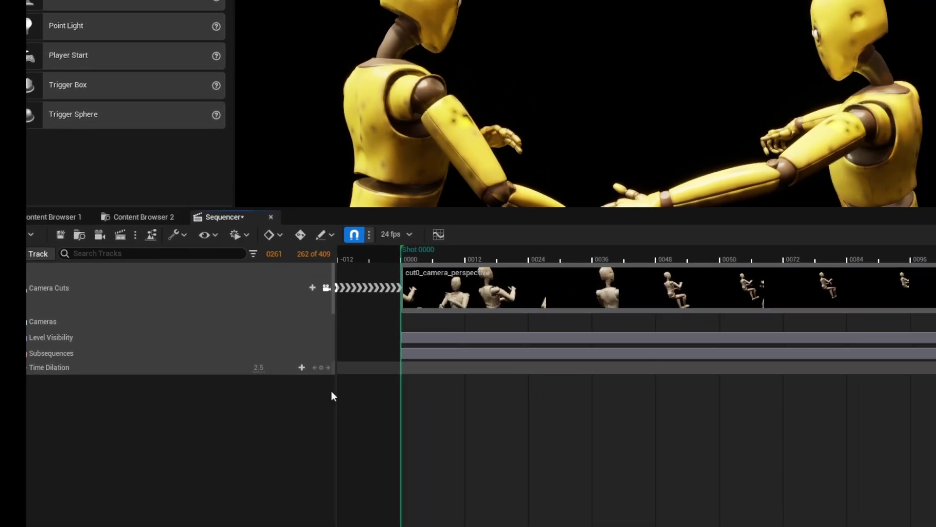
left_click(402, 259)
key("space")
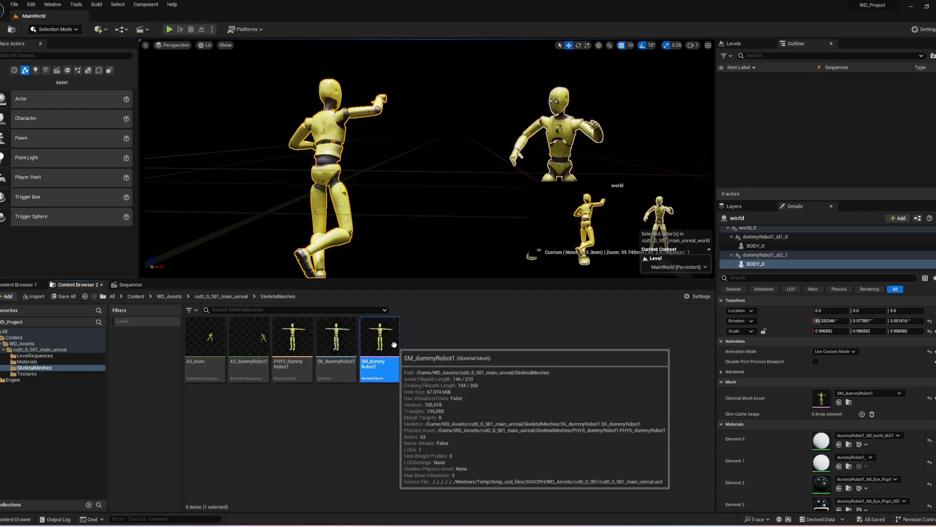
Create IK_SM_dummyRobot1 from SM_dummyRobot1 and add retarget chains for the left- and right-hand fingers.
right_click(393, 344)
mouse_move(459, 131)
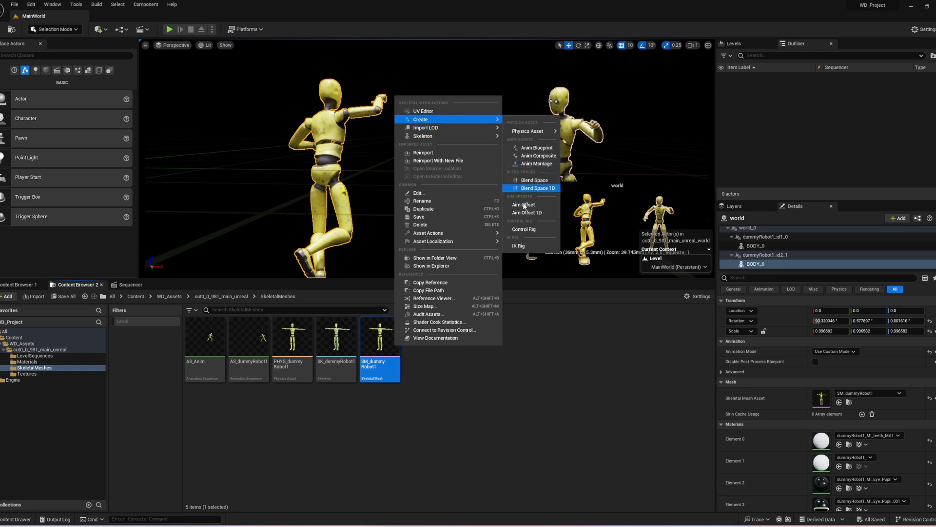
left_click(531, 248)
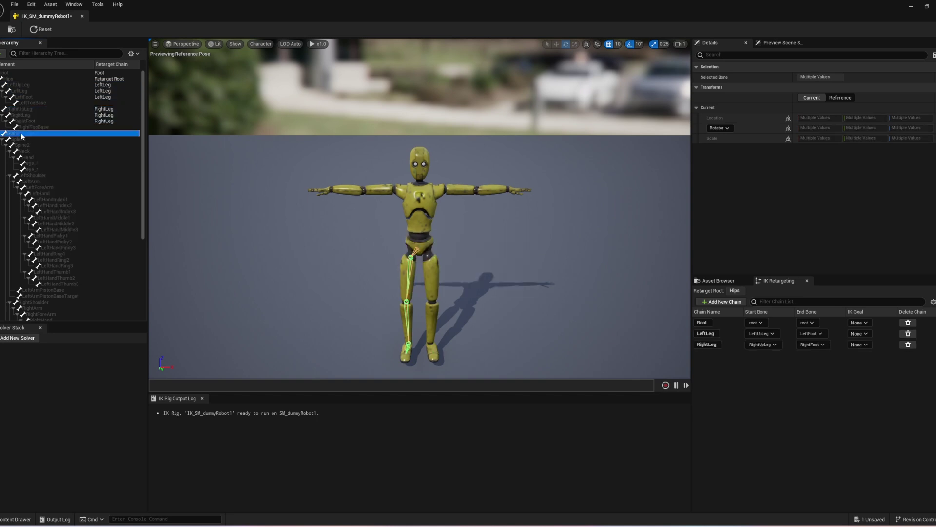
right_click(31, 157)
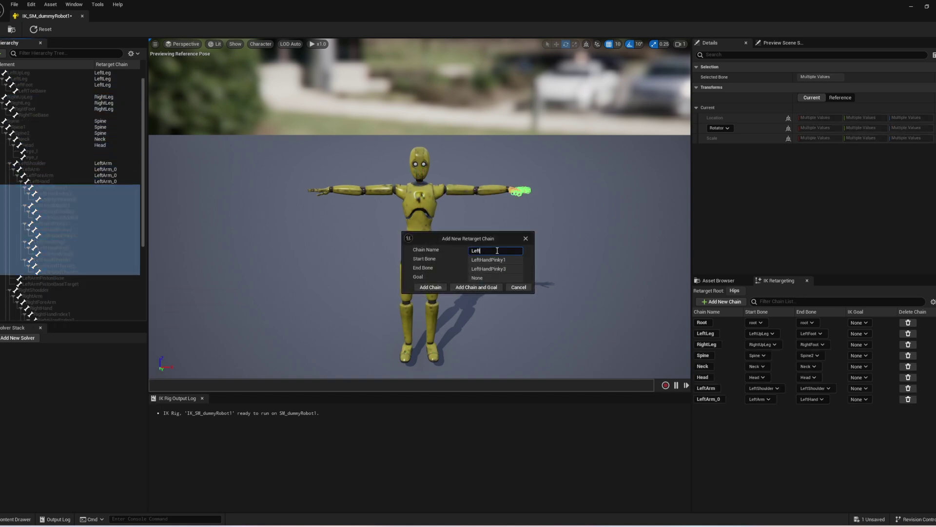
left_click(438, 287)
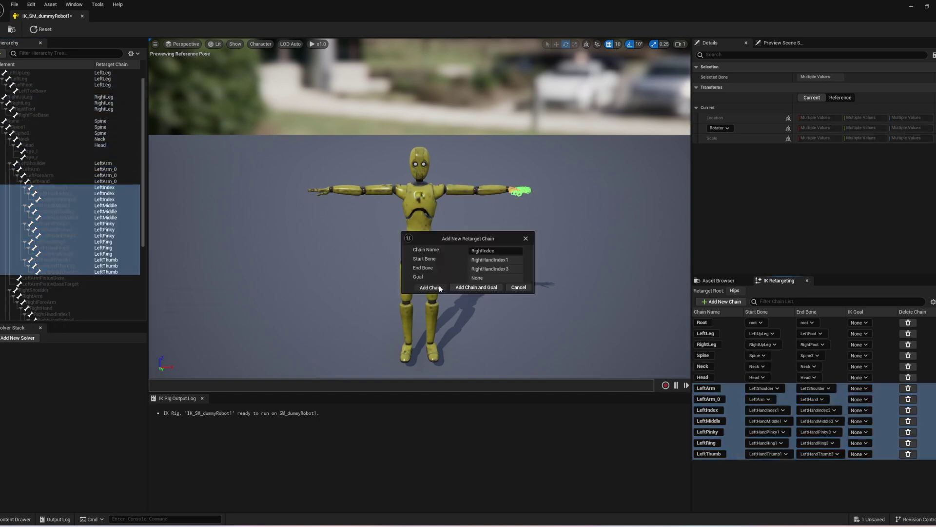
left_click(439, 287)
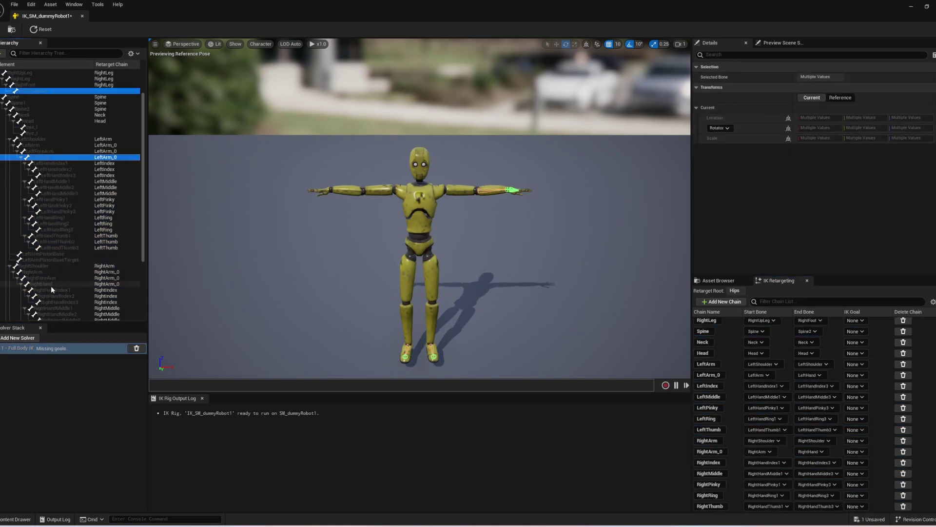
left_click(52, 289)
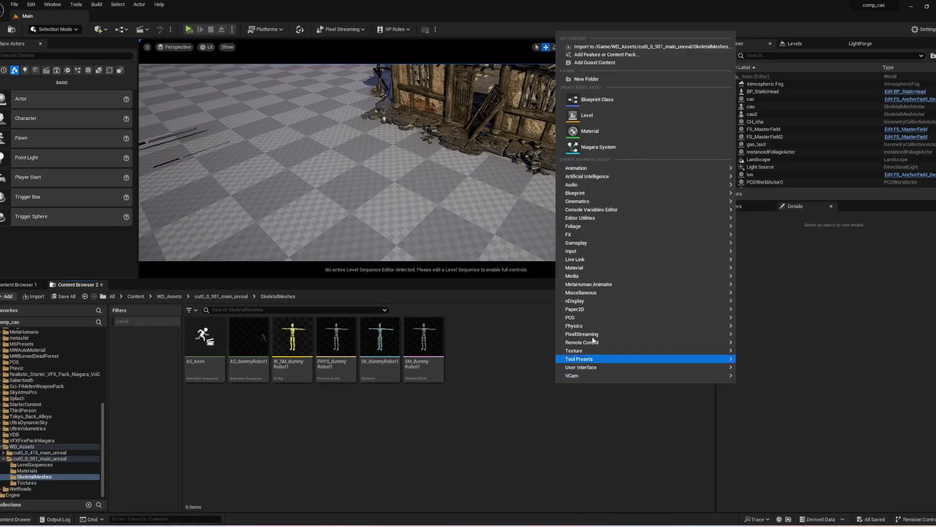
Create a new IK Retargeter using m_med_nrw_body_preview as the target preview mesh.
mouse_move(603, 171)
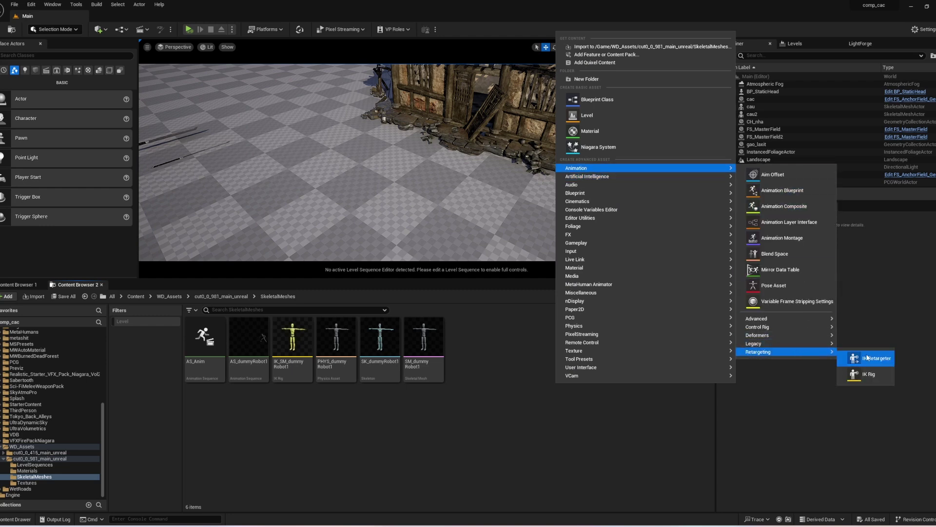
left_click(867, 357)
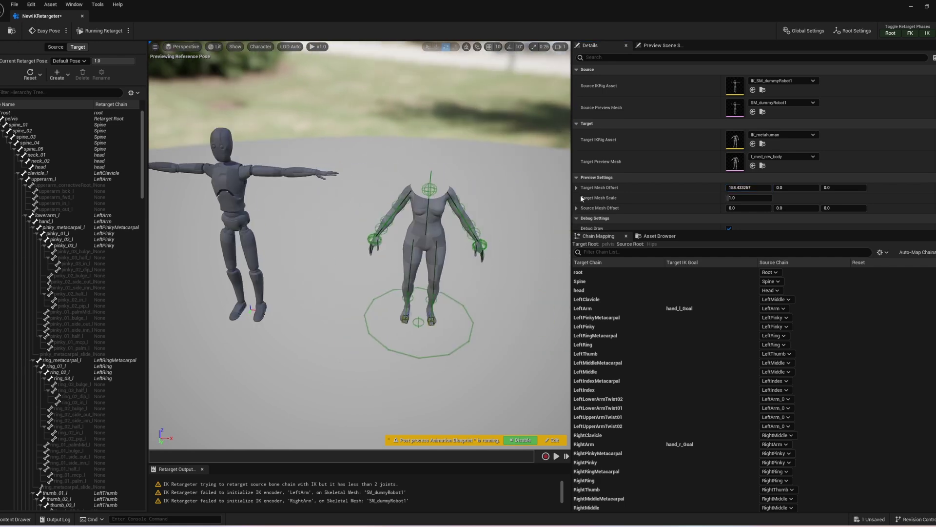
left_click(783, 156)
type("m")
left_click(792, 267)
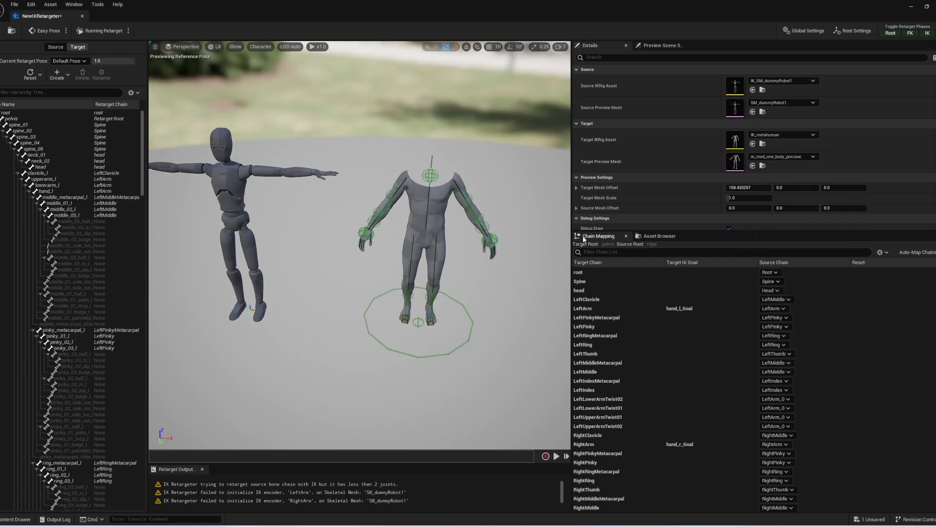
Map LeftPinkyMetacarpal to LeftPinky, then set the metacarpal and twist chains' source to None.
left_click(775, 317)
left_click(776, 370)
left_click(618, 336, "ctrl")
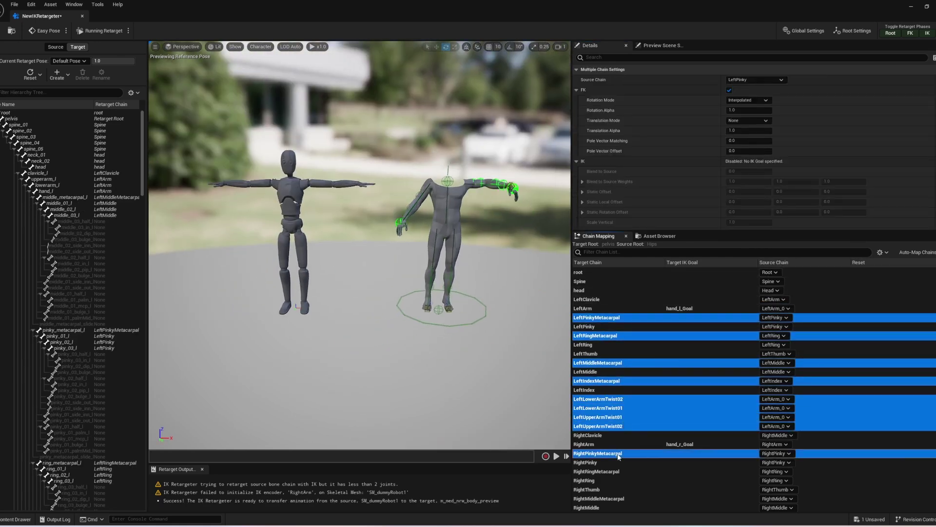
scroll(630, 435, "down", 5)
left_click(621, 506, "ctrl")
scroll(621, 506, "down", 3)
left_click(889, 402)
left_click(771, 399)
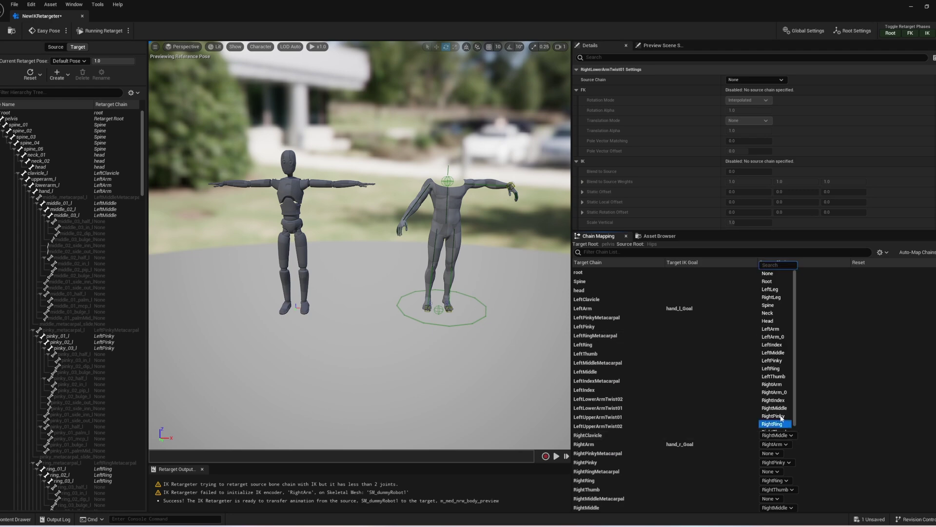
scroll(785, 403, "down", 1)
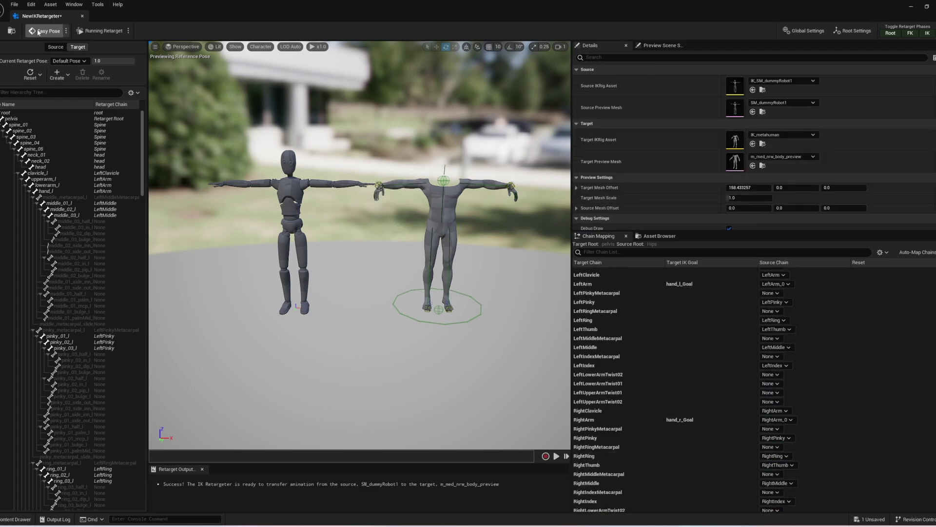
Preview AS_dummyRobot1 on the MetaHuman body, export the retargeted animation, and dismiss the crash report.
left_click(660, 236)
double_click(614, 283)
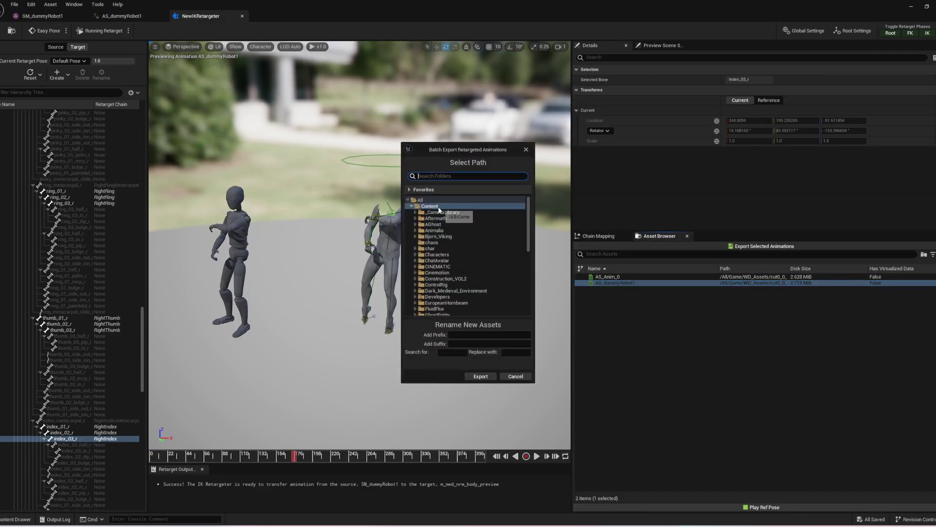
left_click(480, 377)
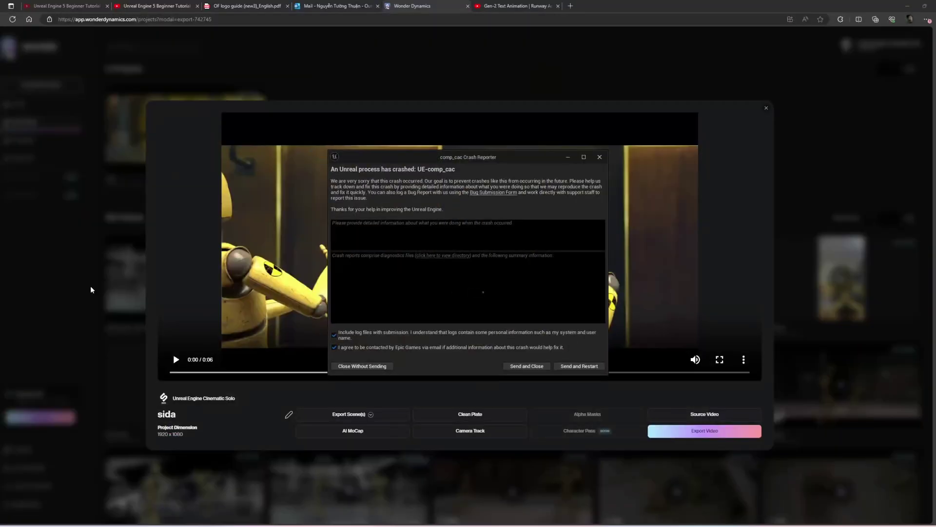
left_click(581, 366)
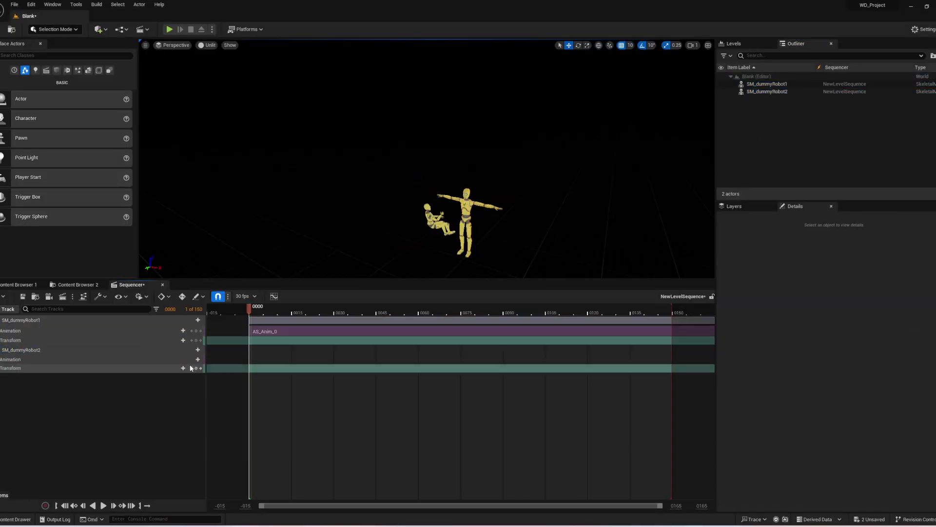
Give SM_dummyRobot2 the AS_dummyRobot1 clip, then compute 60 ÷ 24 = 2.5 in Calculator.
left_click(197, 359)
key("super")
type("calc")
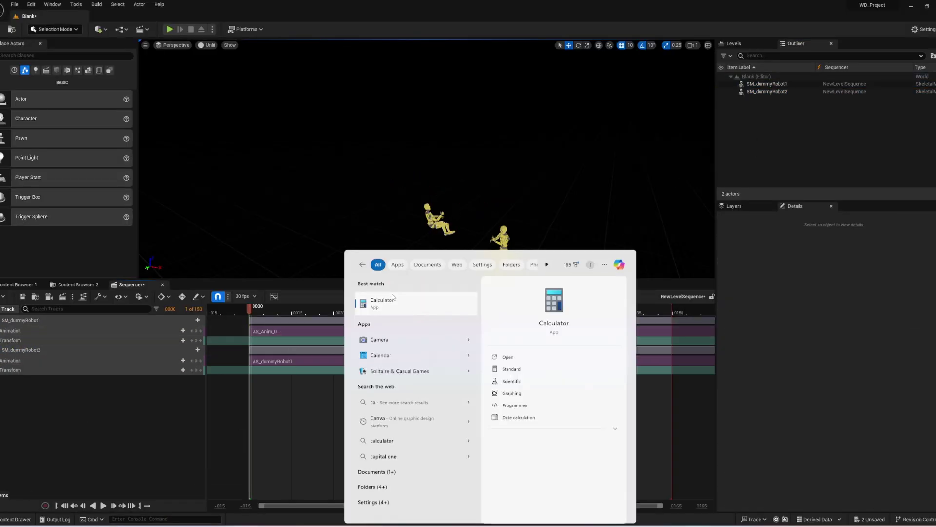
key("Return")
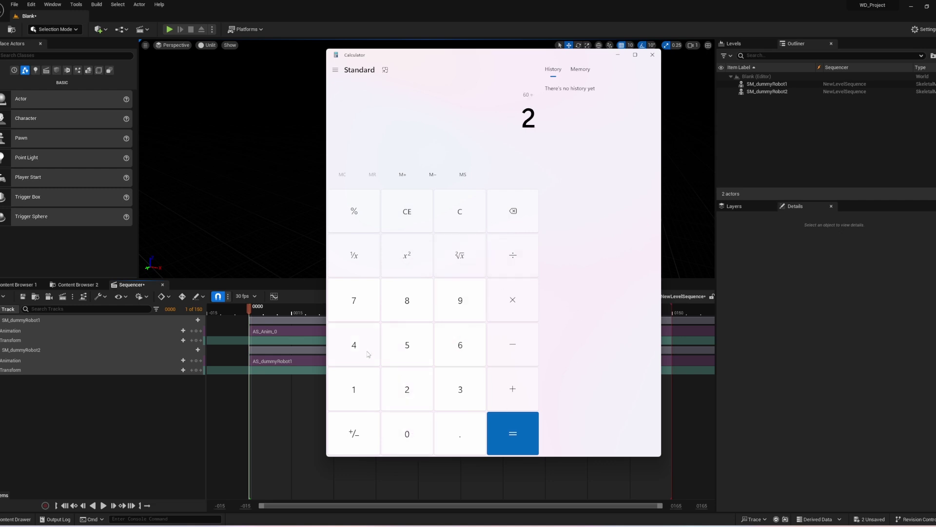
left_click(653, 55)
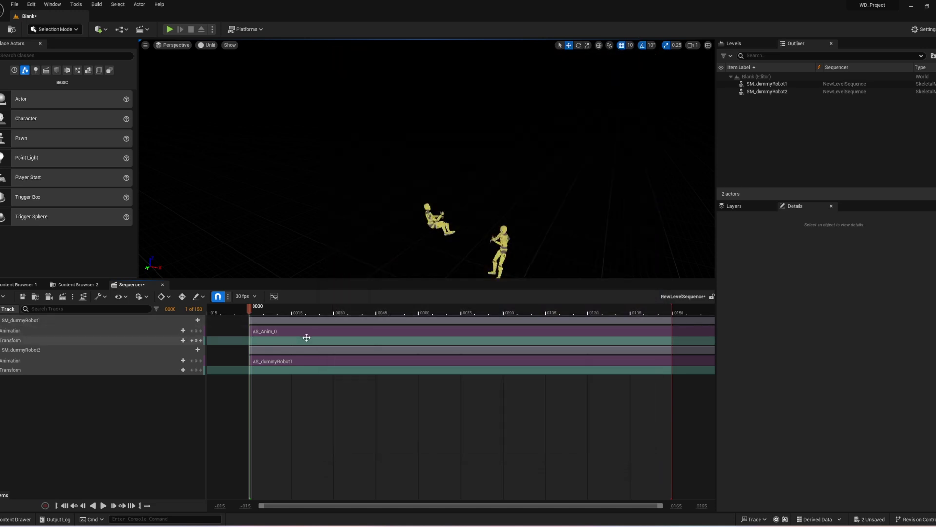
Set the play rate of the AS_Anim_0 and AS_dummyRobot1 clips to 2.5.
right_click(309, 334)
mouse_move(346, 113)
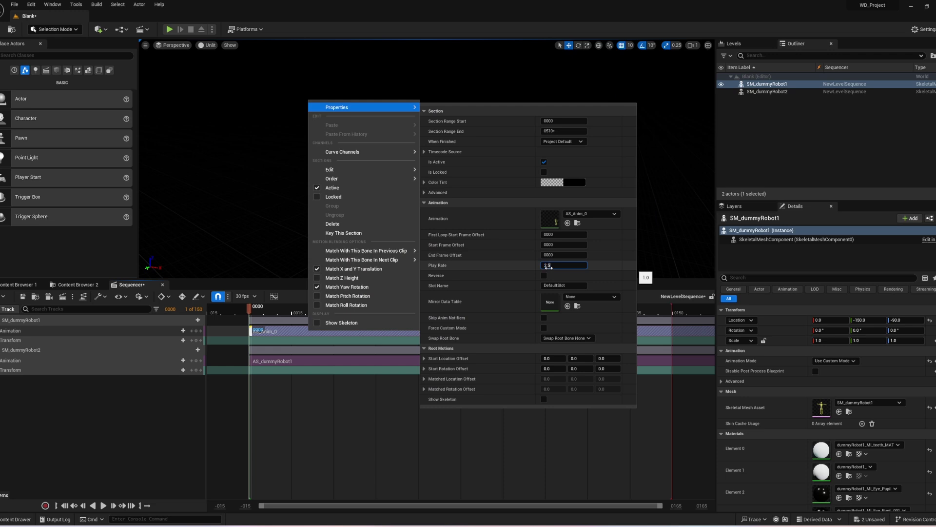
left_click(349, 419)
right_click(341, 361)
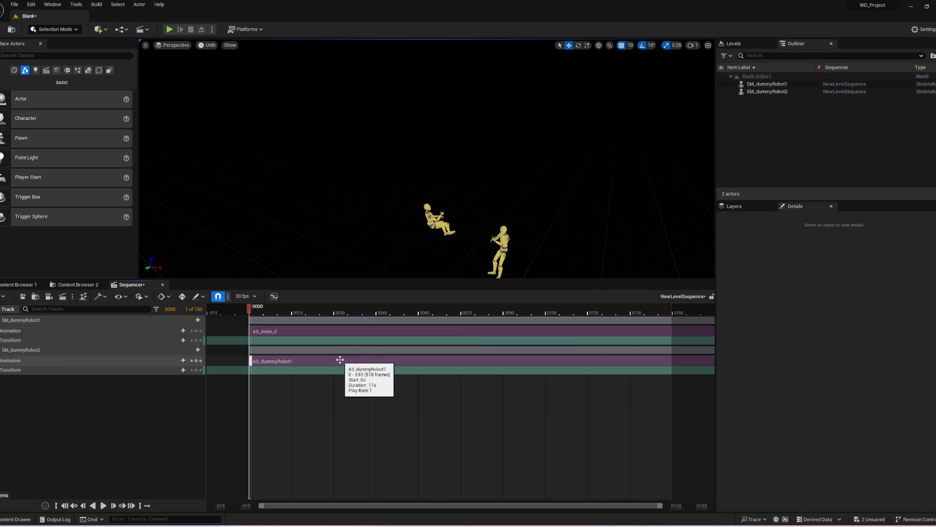
mouse_move(368, 136)
left_click(403, 463)
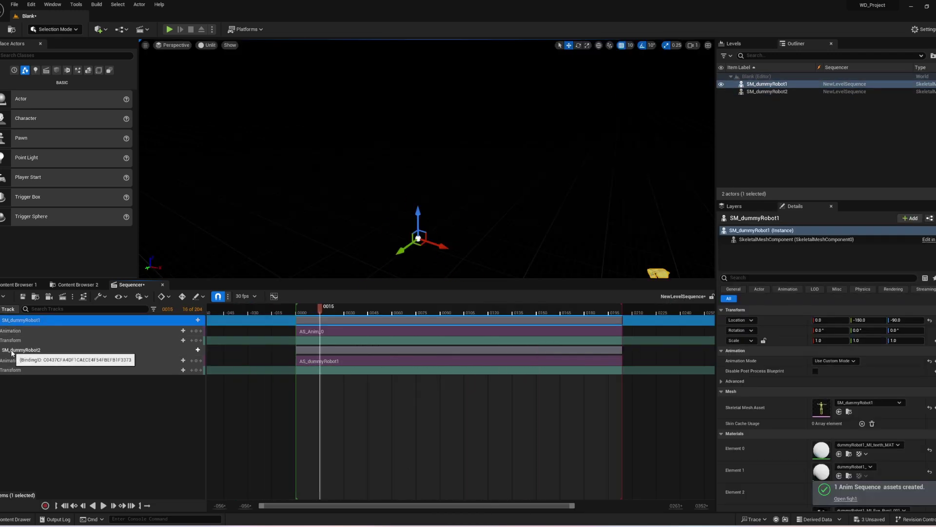
Bake SM_dummyRobot2's motion into a new animation sequence, choosing its display frame rate.
right_click(12, 352)
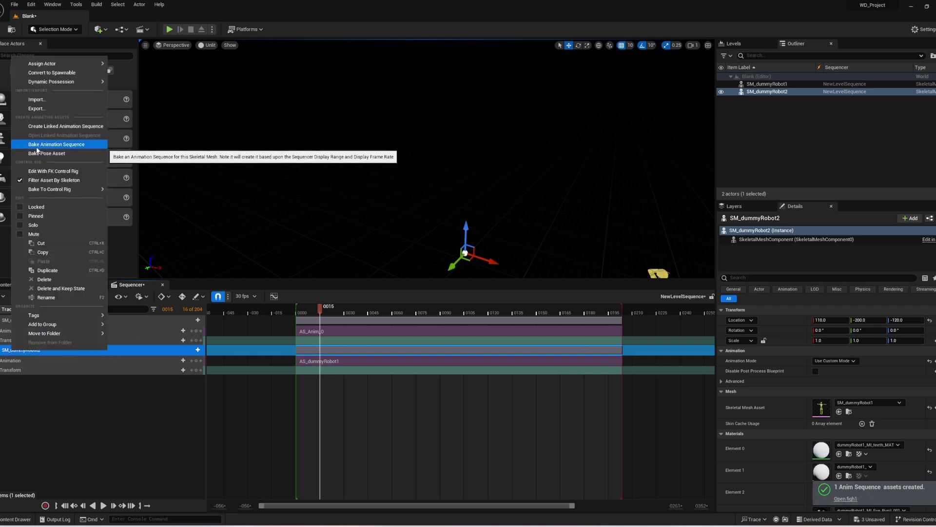
left_click(149, 431)
left_click(246, 296)
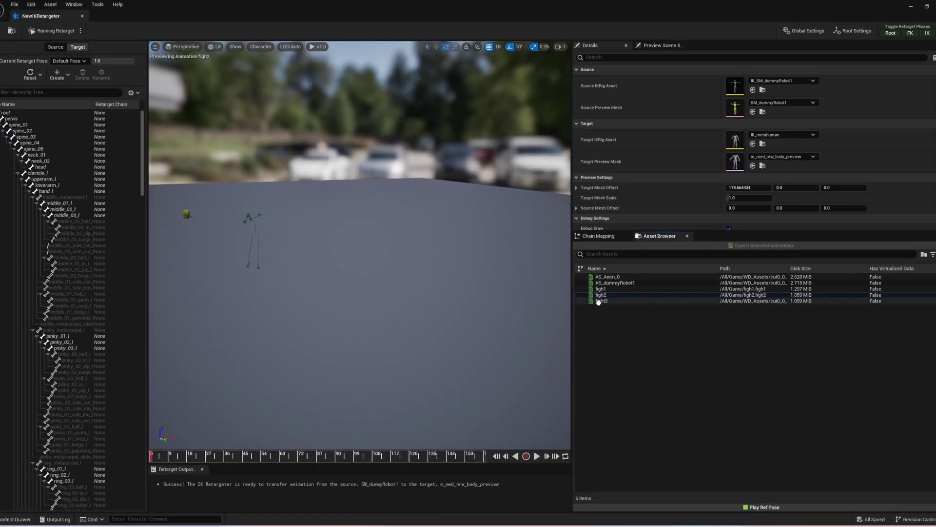
Export figh2 and fight3 retargeted to the MetaHuman skeleton, then select the BP_Ziza track.
left_click(116, 334)
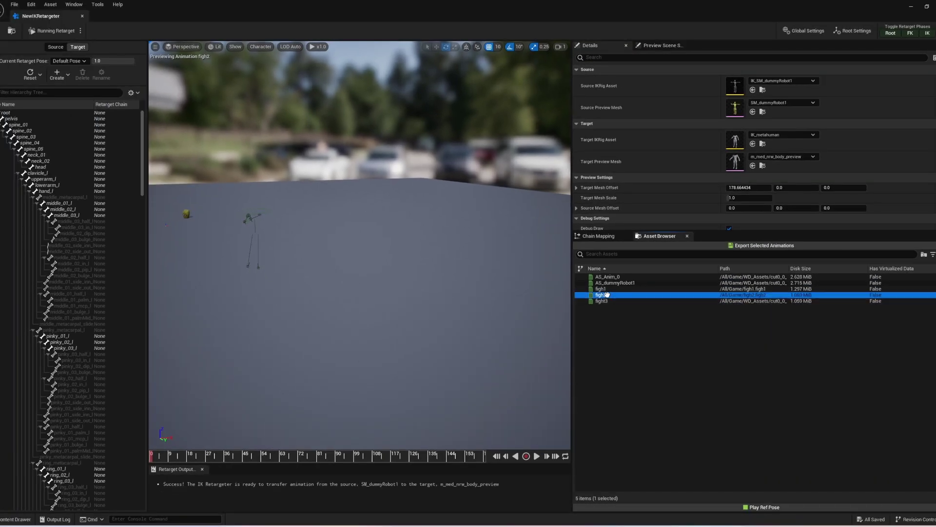
left_click(601, 301, "shift")
left_click(764, 246)
left_click(477, 375)
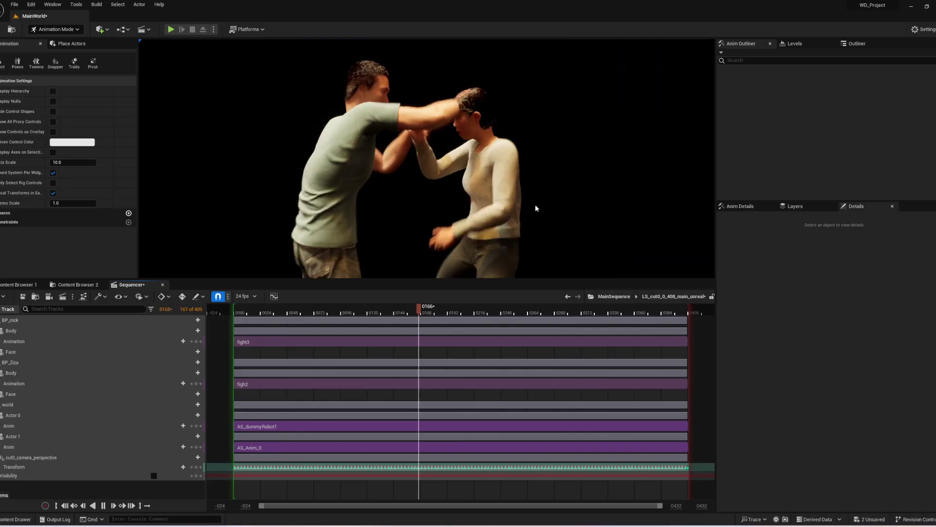
left_click(332, 362)
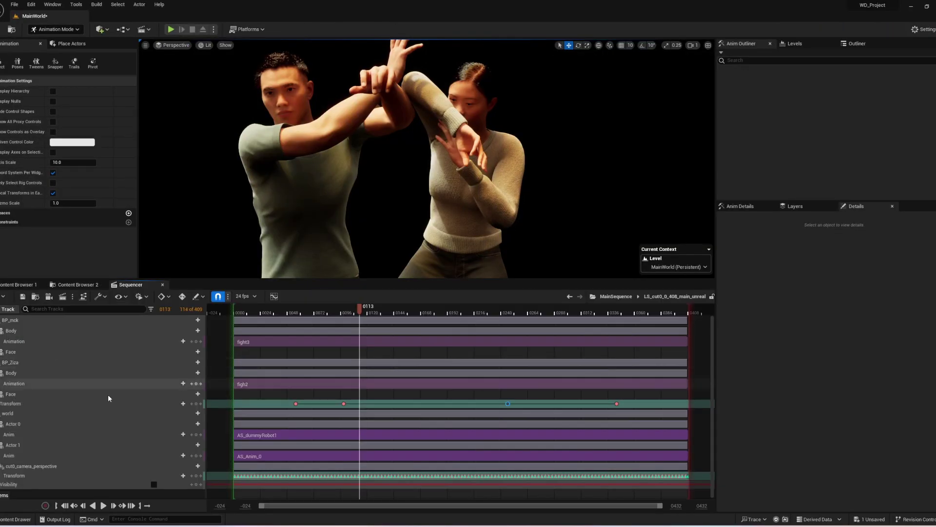
Add the daudon animation to one MetaHuman's Face track and hit to the other, then play the sequence.
left_click(183, 396)
left_click(370, 34)
left_click(265, 315)
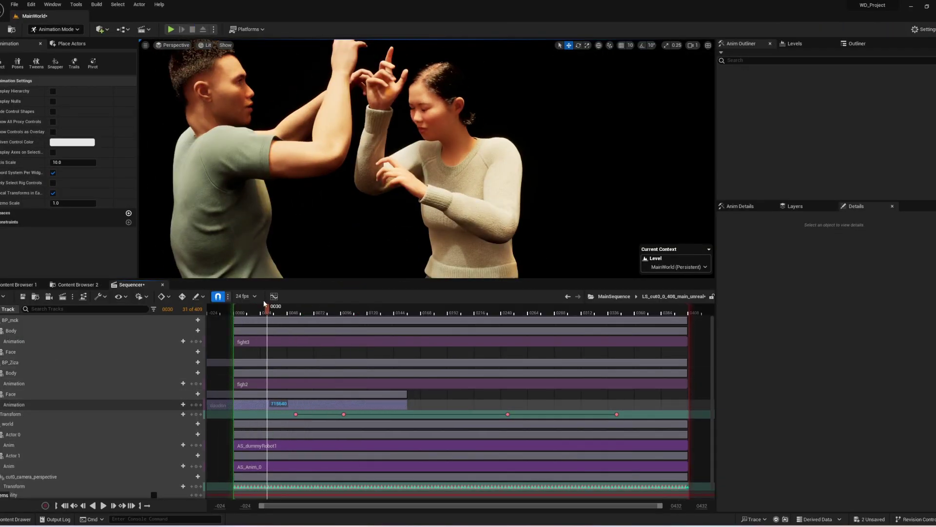
left_click(198, 351)
left_click(398, 217)
key("space")
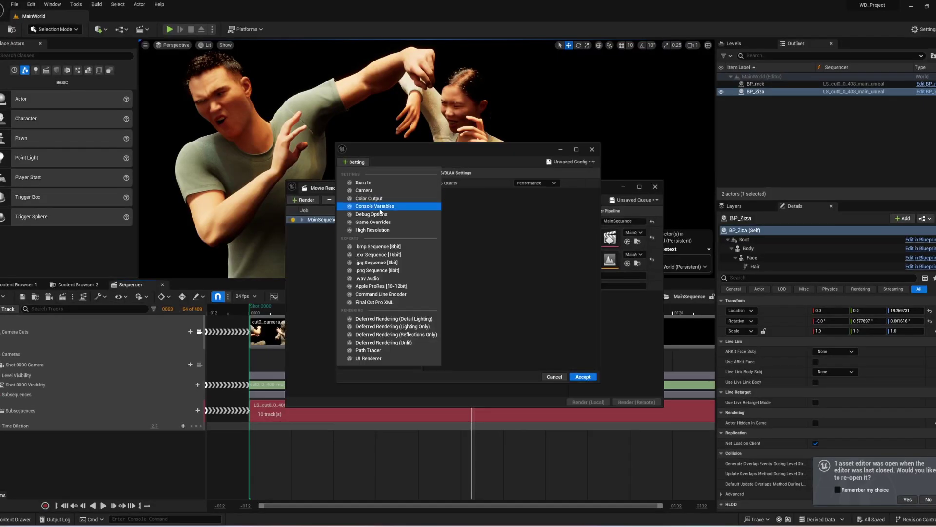
Add Apple ProRes output and Game Overrides, adjust DLSS quality and warm-up frames, then render locally.
left_click(380, 285)
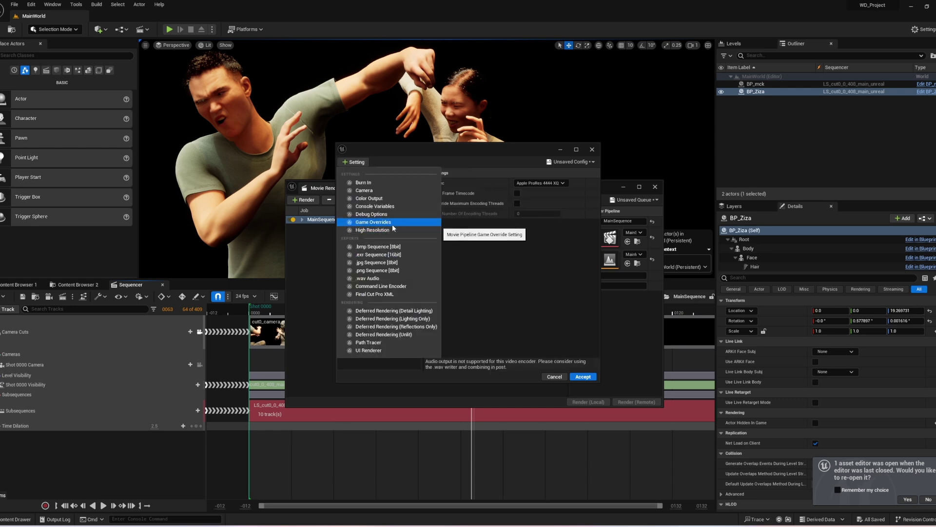
left_click(392, 222)
left_click(376, 237)
left_click(537, 183)
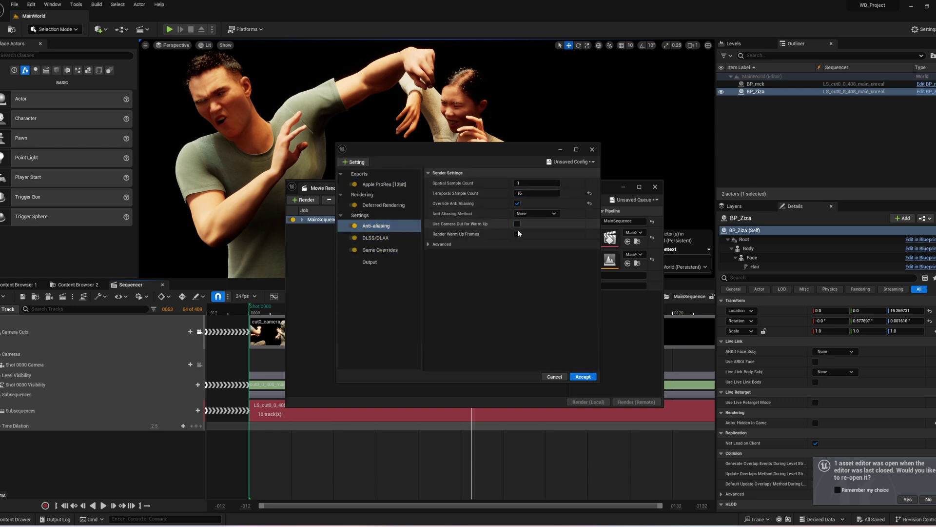
type("0")
left_click(583, 376)
left_click(588, 402)
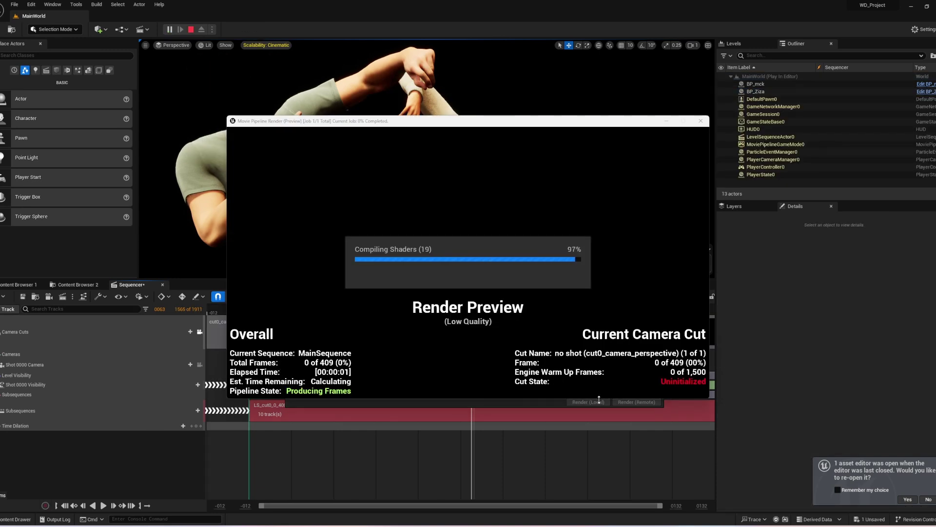